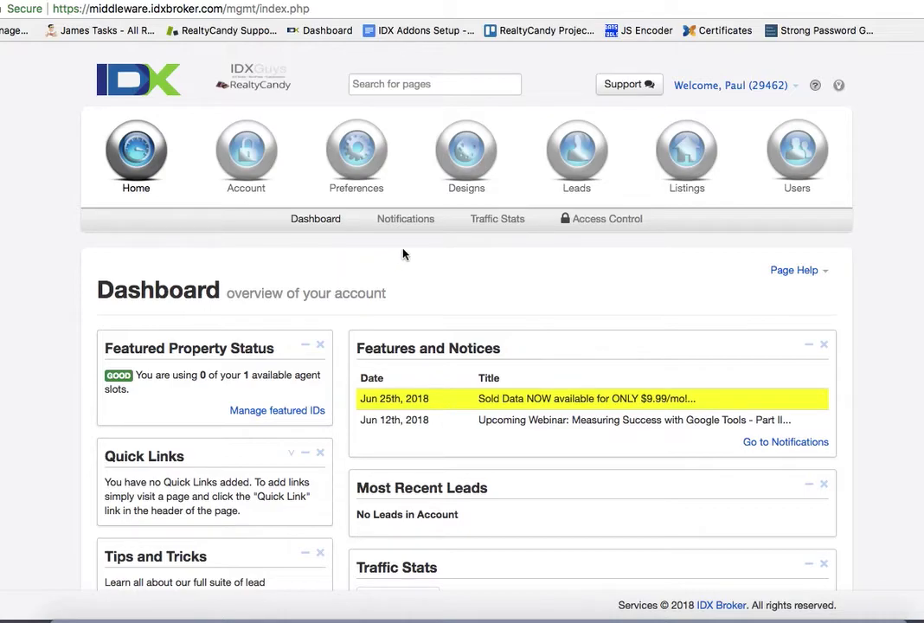
Start a new saved link that uses the polygon Standard Results search page.
{"action": "mouse_move", "coordinate": [470, 194]}
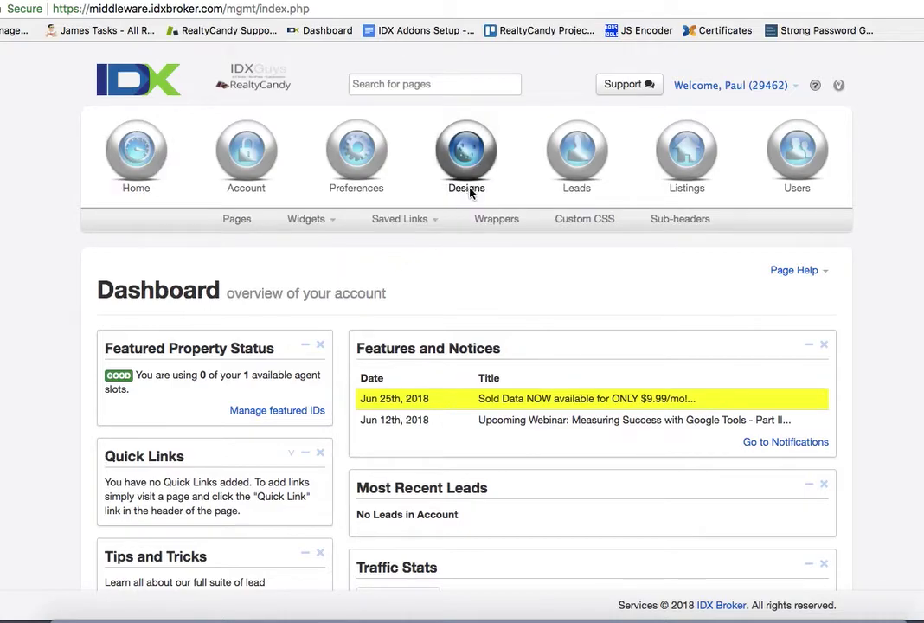
{"action": "left_click", "coordinate": [434, 220]}
{"action": "left_click", "coordinate": [417, 262]}
{"action": "left_click", "coordinate": [346, 386]}
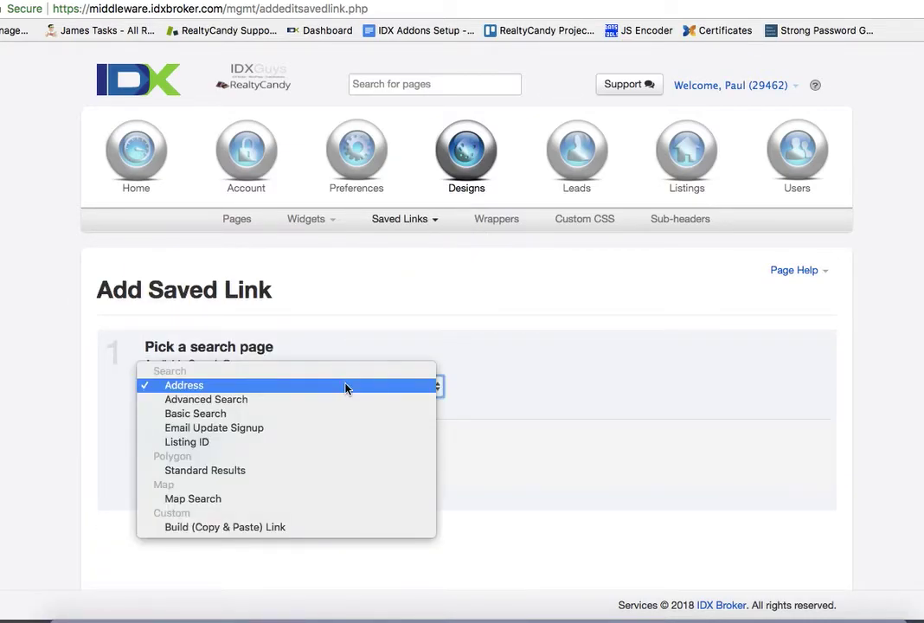
{"action": "left_click", "coordinate": [338, 477]}
{"action": "left_click", "coordinate": [192, 444]}
Draw a circular search area with a radius of about 26,000 ft centred on the coast at Dewey Beach, and continue to the naming section.
{"action": "scroll", "coordinate": [369, 480], "scroll_direction": "down", "scroll_amount": 5}
{"action": "scroll", "coordinate": [369, 480], "scroll_direction": "down", "scroll_amount": 7}
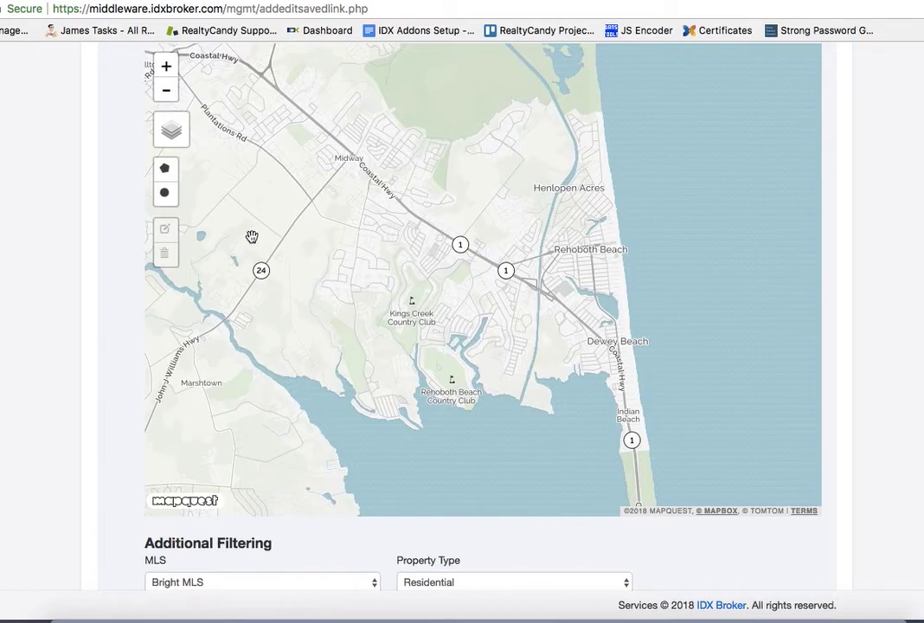
{"action": "left_click", "coordinate": [165, 194]}
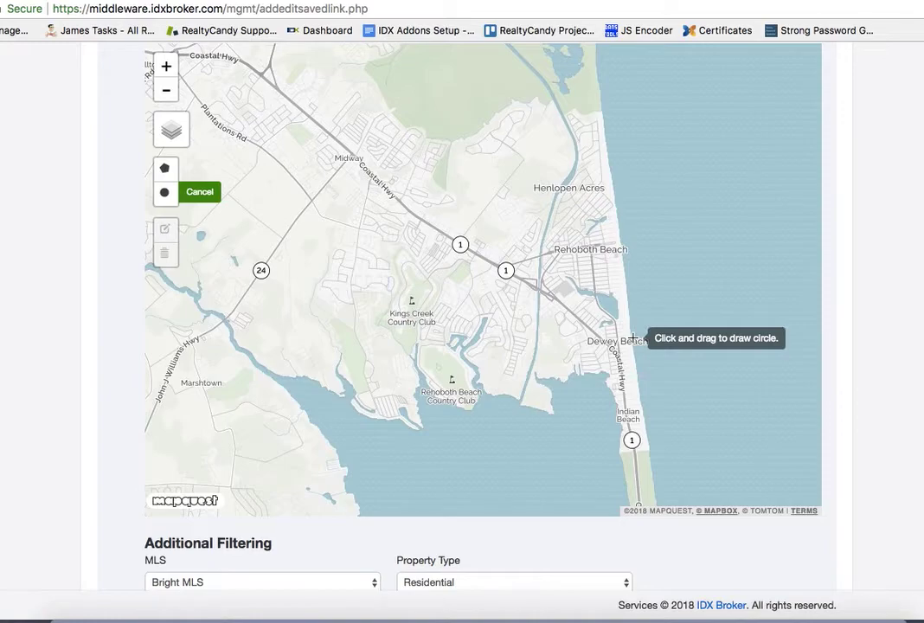
{"action": "mouse_move", "coordinate": [634, 338]}
{"action": "left_mouse_down"}
{"action": "mouse_move", "coordinate": [434, 325]}
{"action": "mouse_move", "coordinate": [373, 303]}
{"action": "mouse_move", "coordinate": [250, 286]}
{"action": "left_mouse_up"}
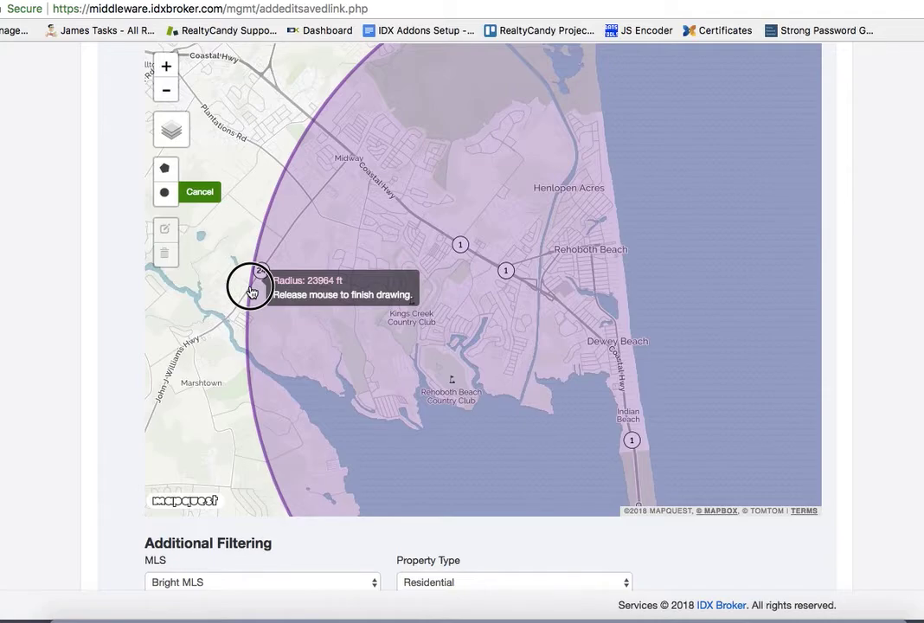
{"action": "left_click_drag", "start_coordinate": [251, 293], "coordinate": [218, 290]}
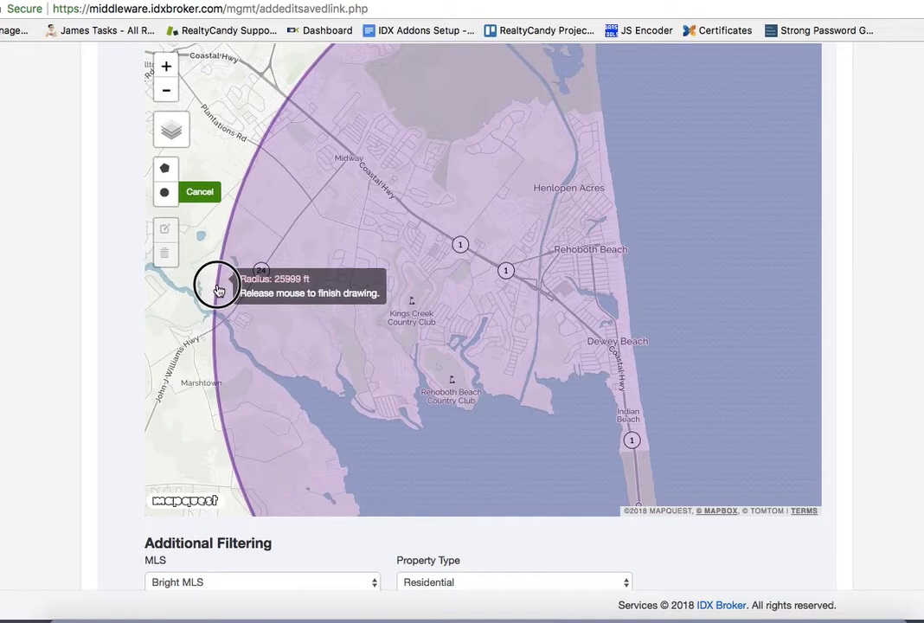
{"action": "left_click_drag", "start_coordinate": [219, 289], "coordinate": [219, 290]}
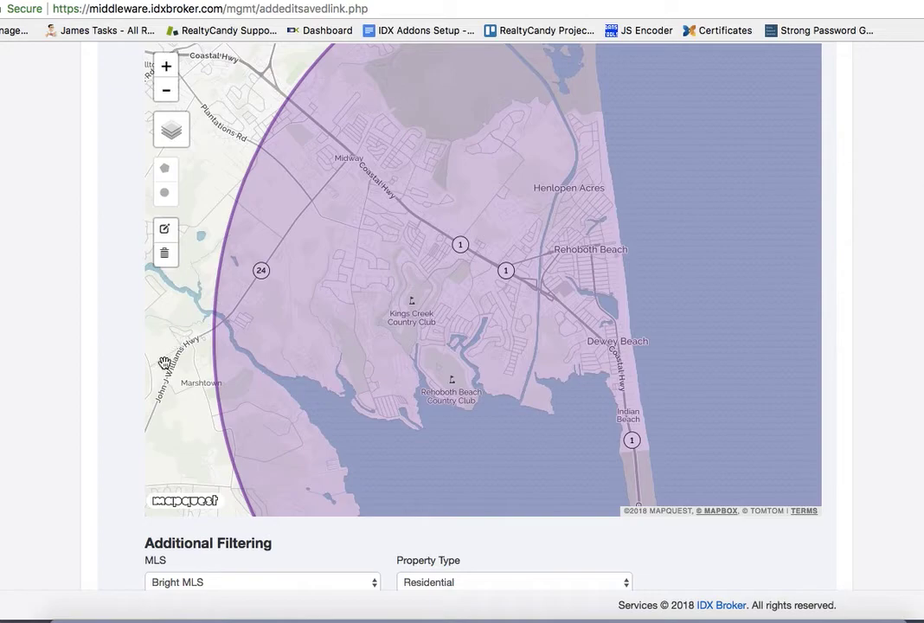
{"action": "scroll", "coordinate": [122, 456], "scroll_direction": "down", "scroll_amount": 5}
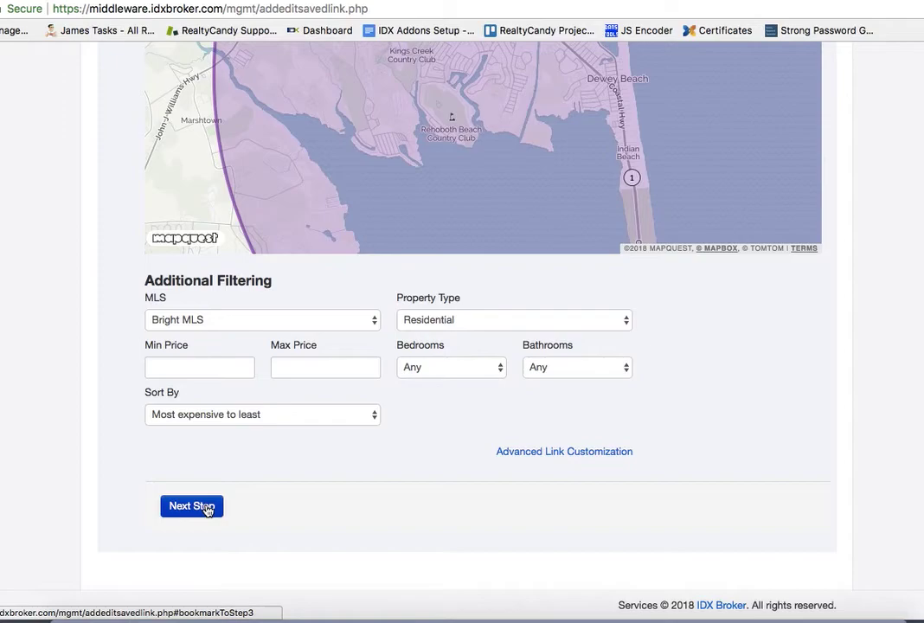
{"action": "left_click", "coordinate": [192, 506]}
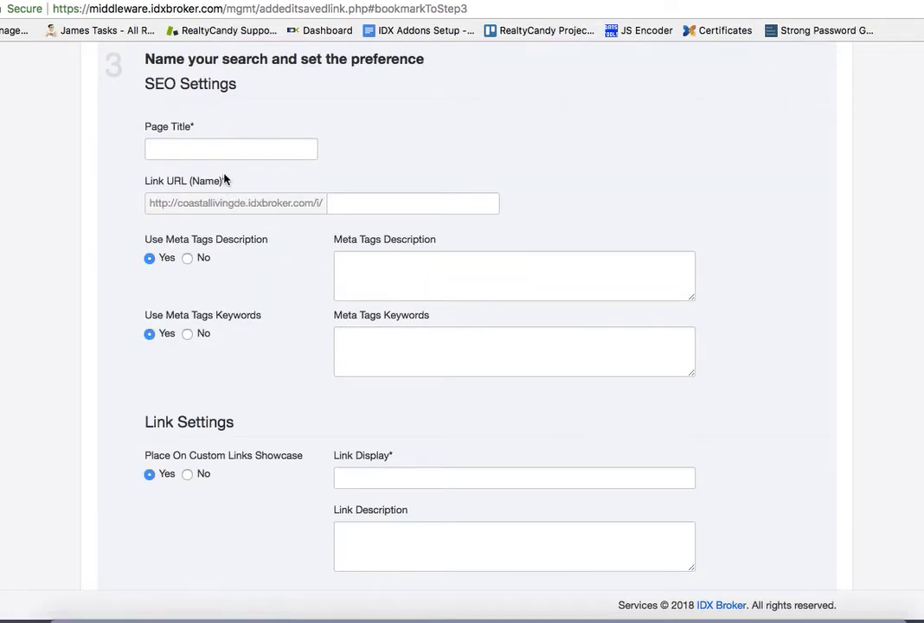
Set the saved link's page title to "5 miles from the beach".
{"action": "left_click", "coordinate": [210, 150]}
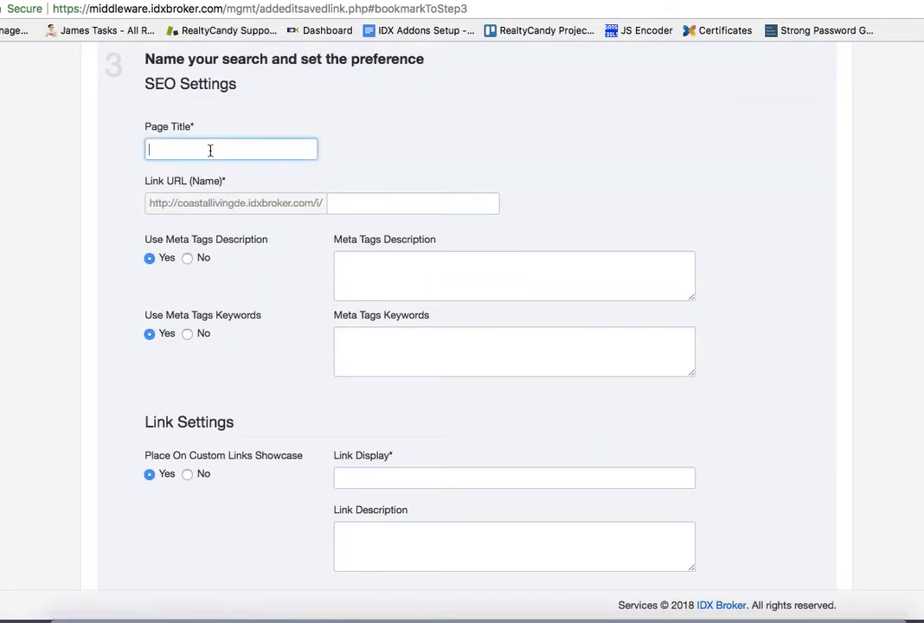
{"action": "type", "text": "5 miles from t"}
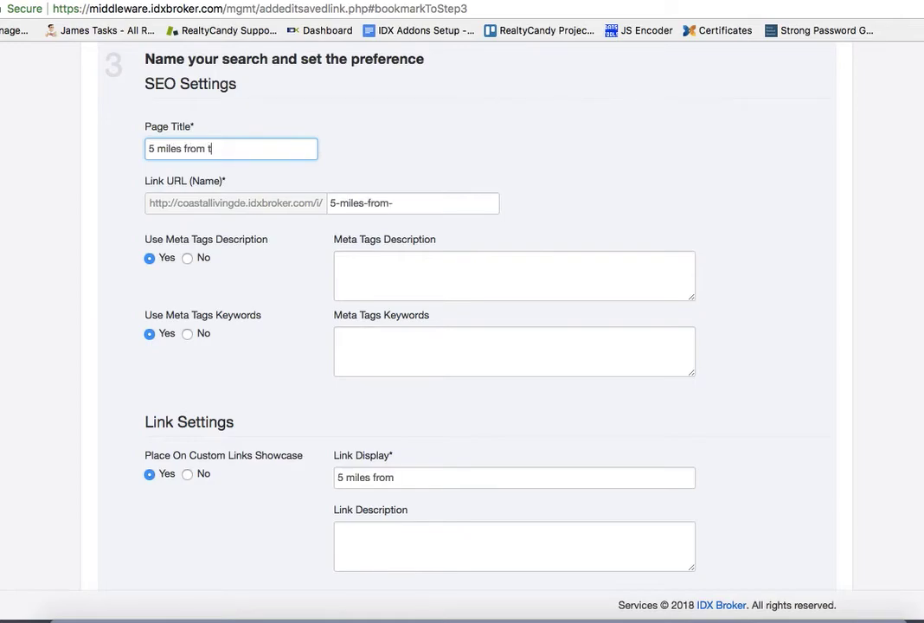
{"action": "type", "text": "h"}
{"action": "key", "text": "BackSpace"}
{"action": "key", "text": "BackSpace"}
{"action": "type", "text": "the beach"}
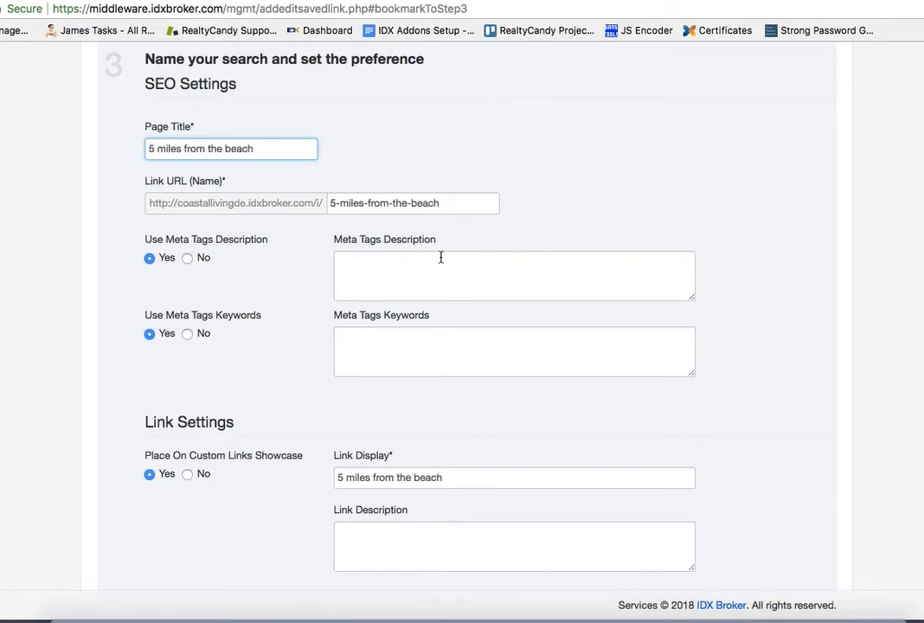
Enter the meta tags description "Homes for sale within 5 miles of ...." and disable the use of meta tags keywords.
{"action": "left_click", "coordinate": [418, 283]}
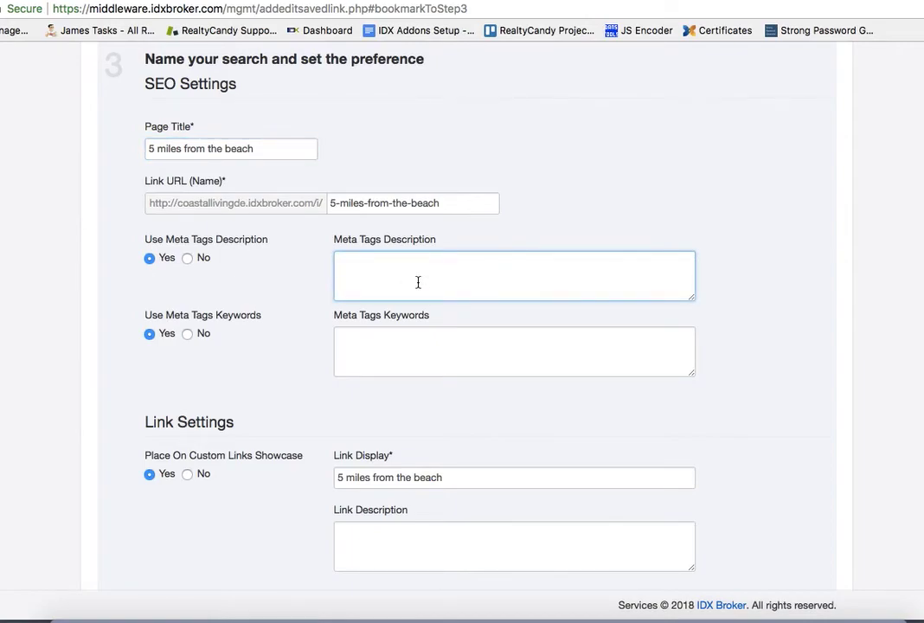
{"action": "type", "text": "Buying"}
{"action": "key", "text": "BackSpace"}
{"action": "key", "text": "BackSpace"}
{"action": "key", "text": "BackSpace"}
{"action": "type", "text": "Homes for sa"}
{"action": "type", "text": "les"}
{"action": "key", "text": "BackSpace"}
{"action": "type", "text": "within"}
{"action": "type", "text": " f"}
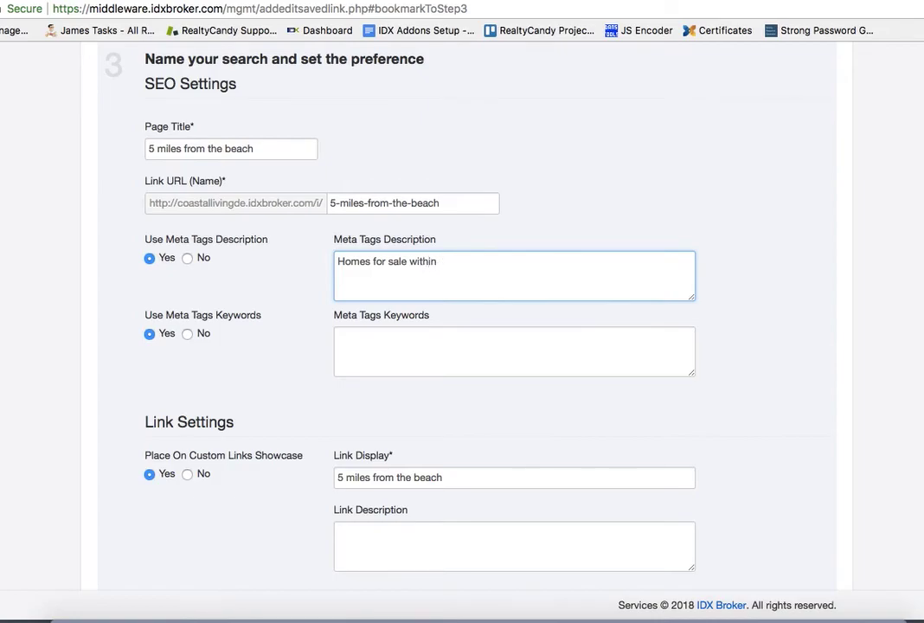
{"action": "type", "text": " 5 miles of ...."}
{"action": "scroll", "coordinate": [474, 324], "scroll_direction": "down", "scroll_amount": 3}
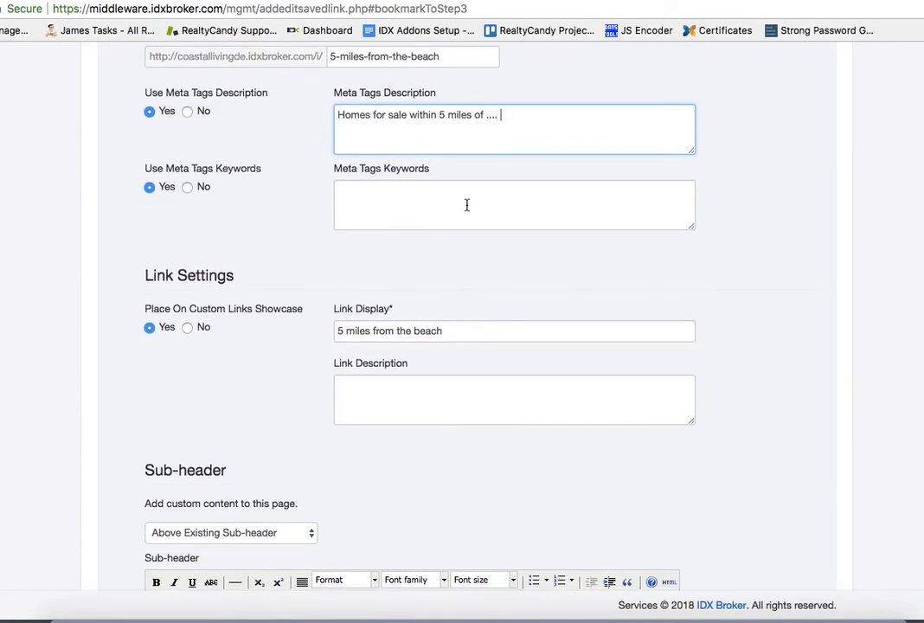
{"action": "left_click", "coordinate": [187, 187]}
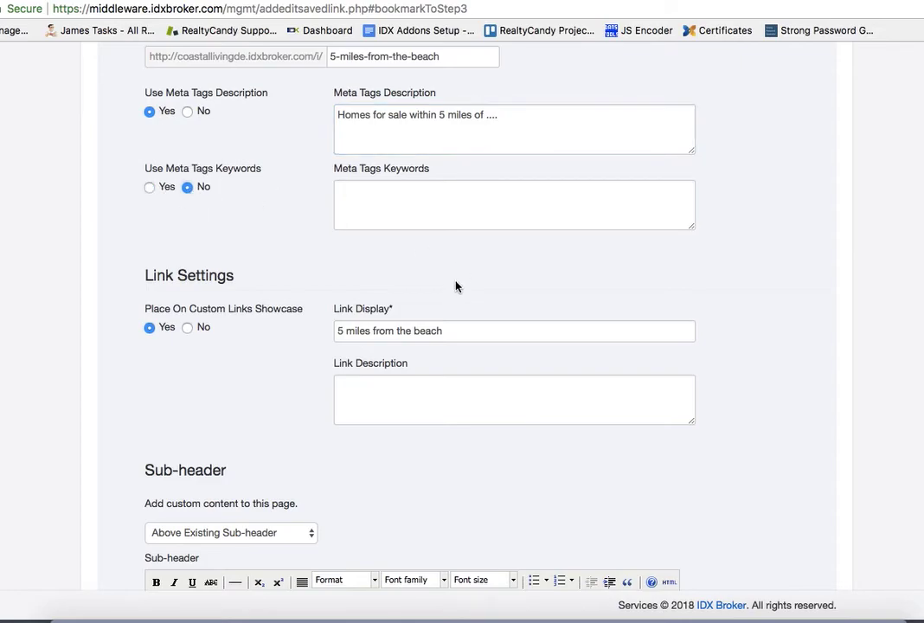
Add the sub-header "Here are the newest homes for sale within 5 miles of the beach at....." and save the link, ready to create another.
{"action": "scroll", "coordinate": [453, 292], "scroll_direction": "down", "scroll_amount": 1}
{"action": "scroll", "coordinate": [452, 292], "scroll_direction": "down", "scroll_amount": 6}
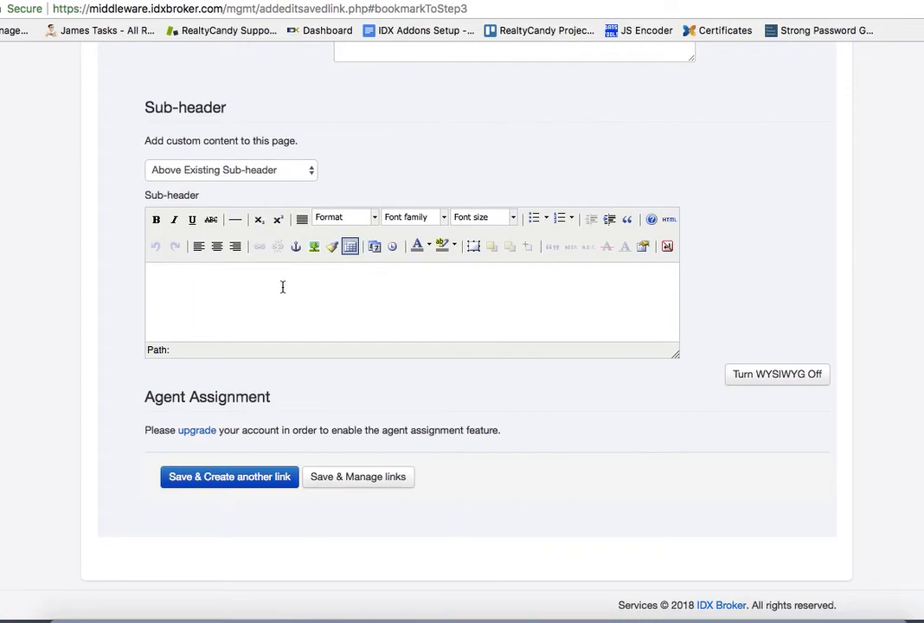
{"action": "left_click", "coordinate": [282, 287]}
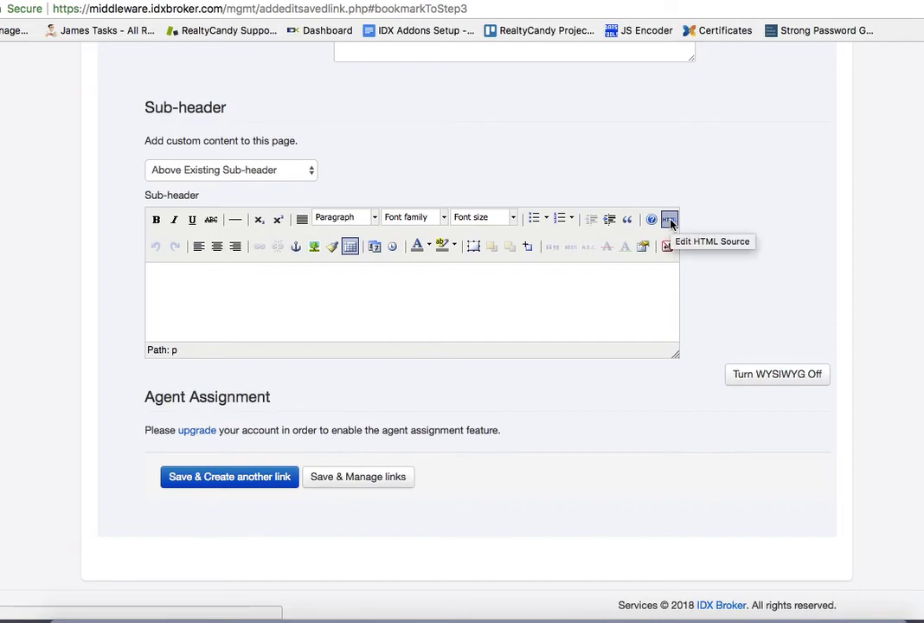
{"action": "left_click", "coordinate": [325, 309]}
{"action": "type", "text": "Here are the ne"}
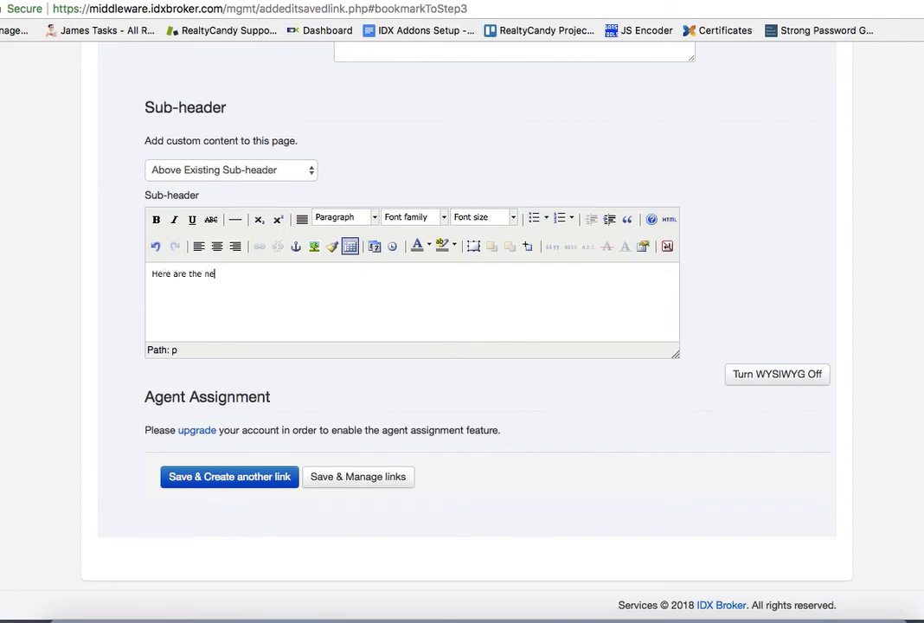
{"action": "type", "text": "west homes for sale within 5 miles of the beach at....."}
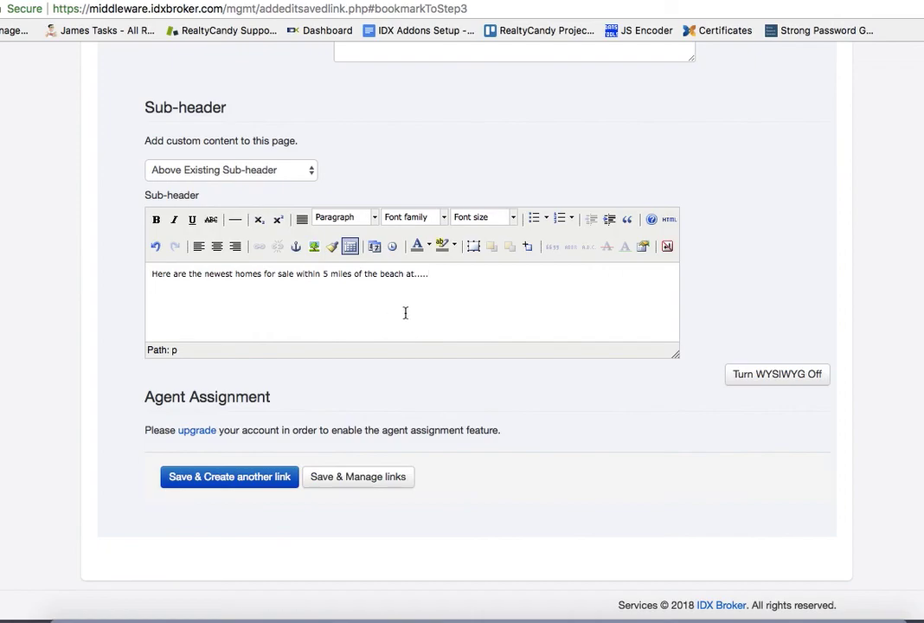
{"action": "left_click", "coordinate": [270, 487]}
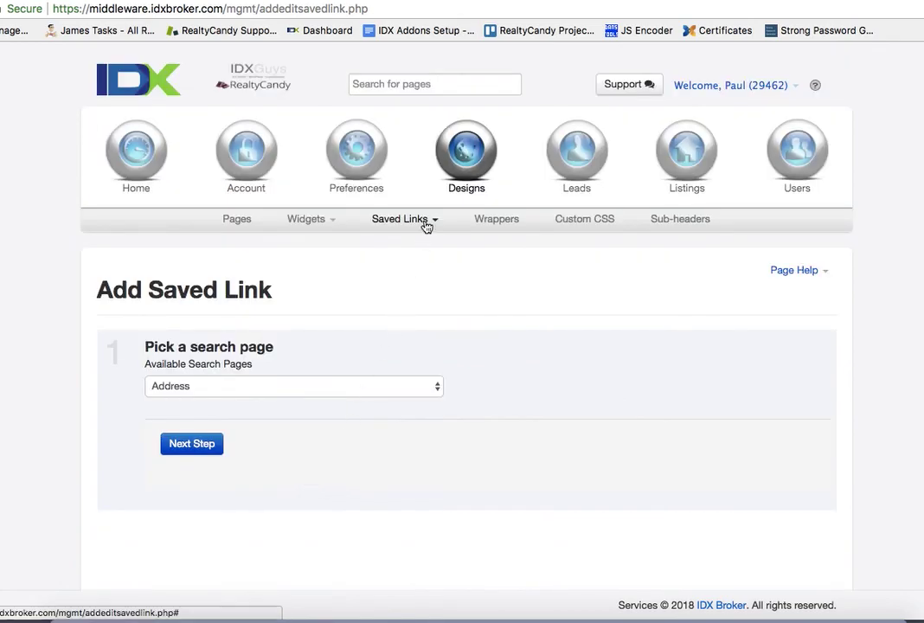
Open the public page of the "5 miles from the beach" link and examine its sub-header text and property listings.
{"action": "left_click", "coordinate": [424, 221]}
{"action": "left_click", "coordinate": [418, 246]}
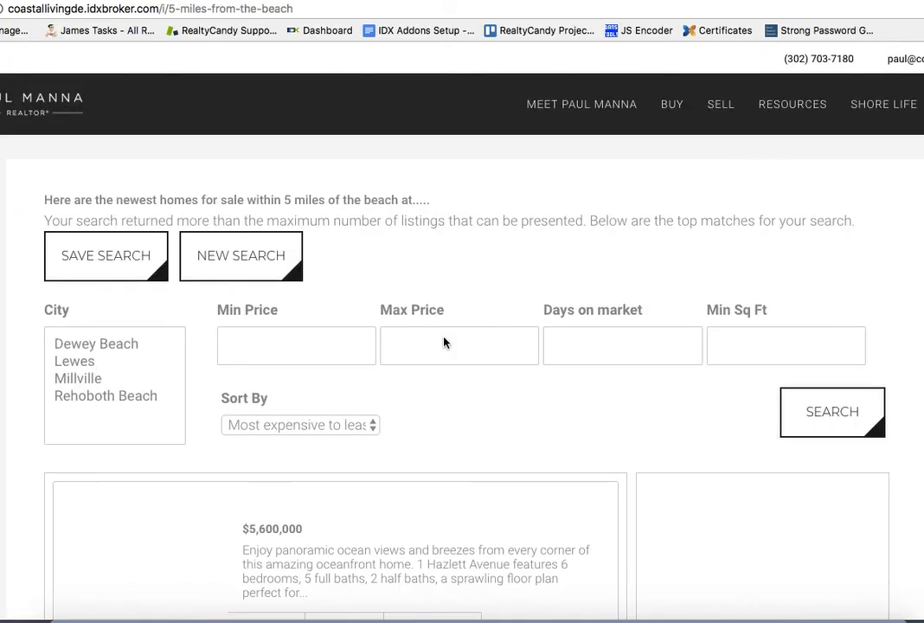
{"action": "scroll", "coordinate": [498, 388], "scroll_direction": "down", "scroll_amount": 2}
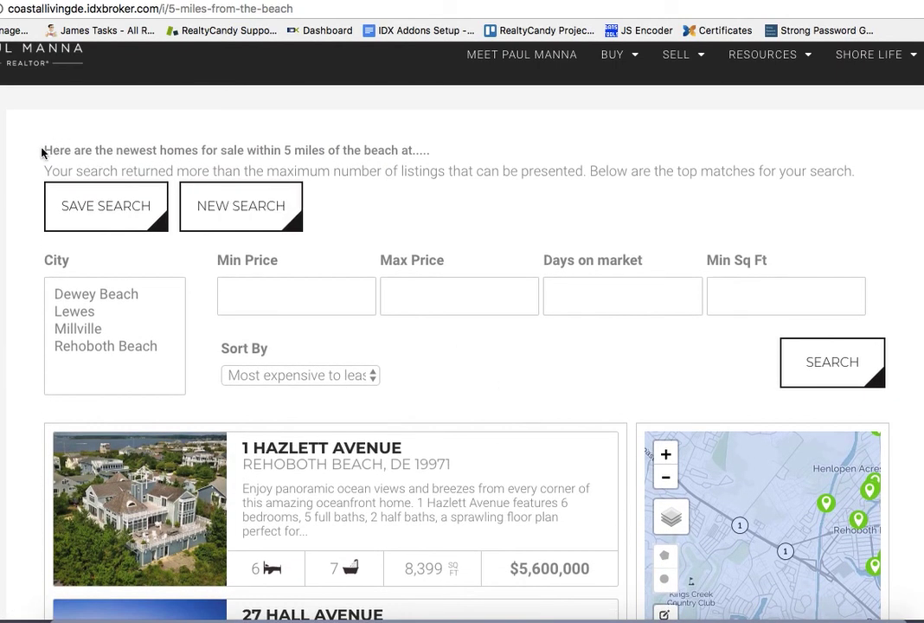
{"action": "left_click_drag", "start_coordinate": [46, 149], "coordinate": [443, 155]}
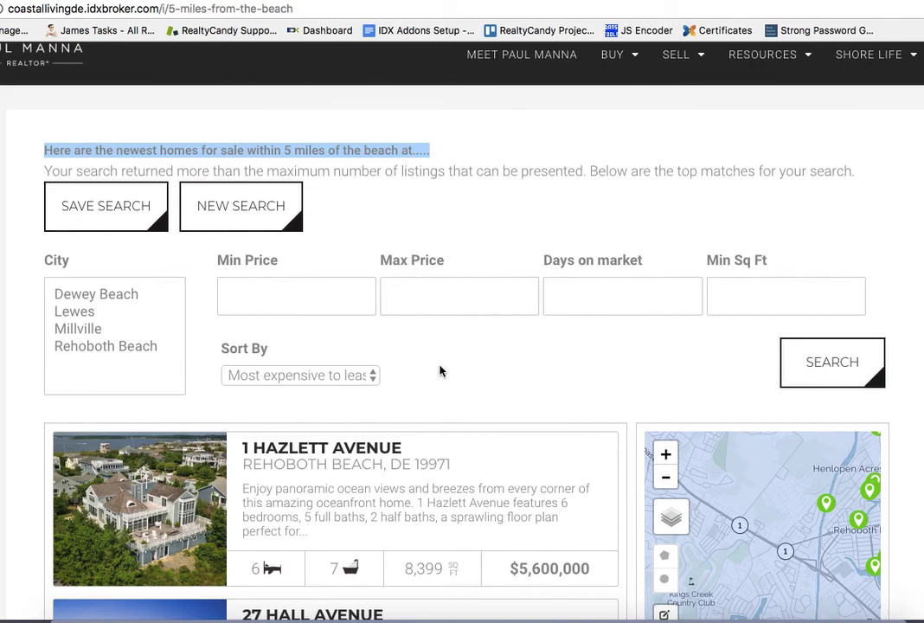
{"action": "scroll", "coordinate": [441, 370], "scroll_direction": "down", "scroll_amount": 3}
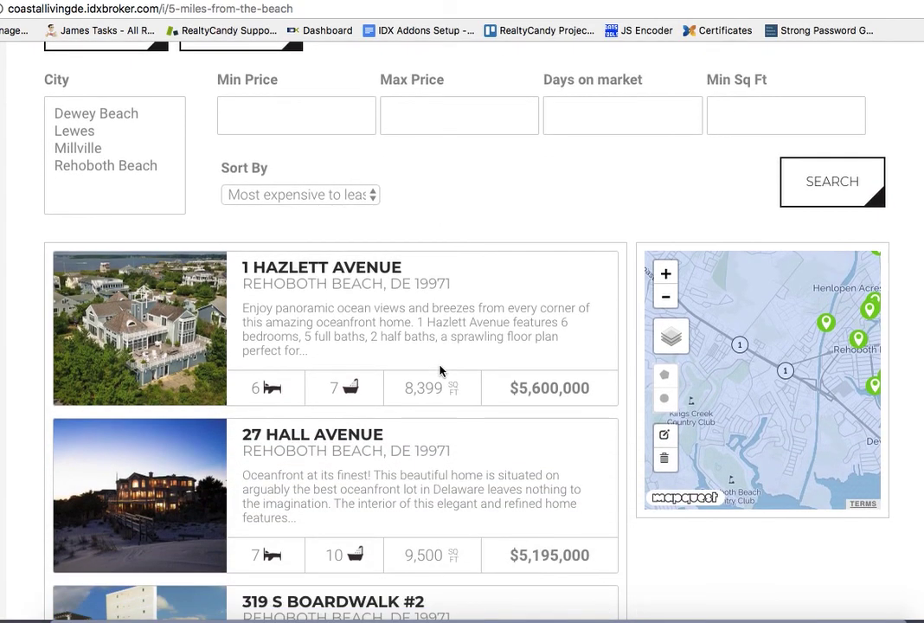
{"action": "scroll", "coordinate": [440, 371], "scroll_direction": "down", "scroll_amount": 5}
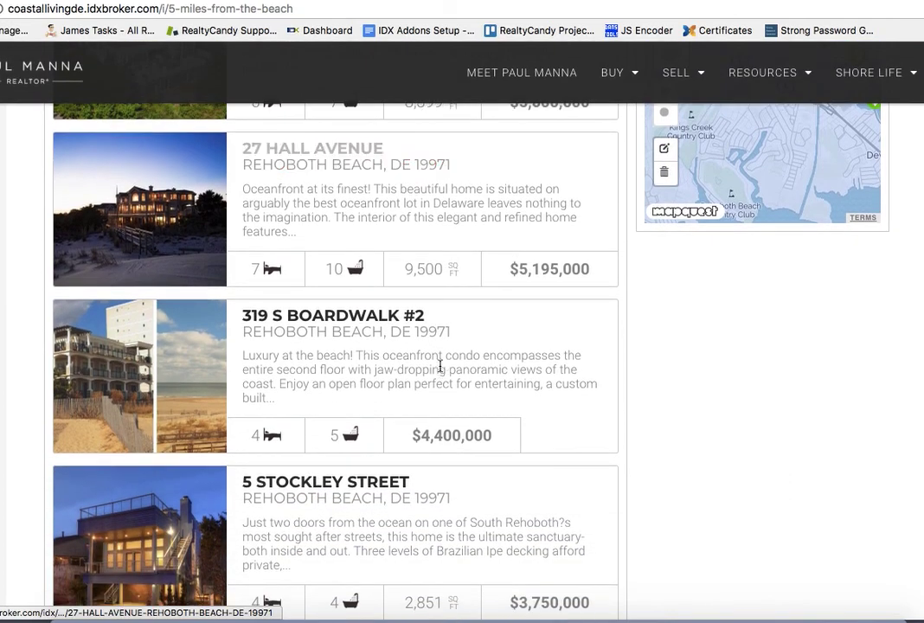
{"action": "scroll", "coordinate": [439, 366], "scroll_direction": "down", "scroll_amount": 3}
{"action": "scroll", "coordinate": [439, 366], "scroll_direction": "down", "scroll_amount": 2}
{"action": "scroll", "coordinate": [440, 366], "scroll_direction": "down", "scroll_amount": 14}
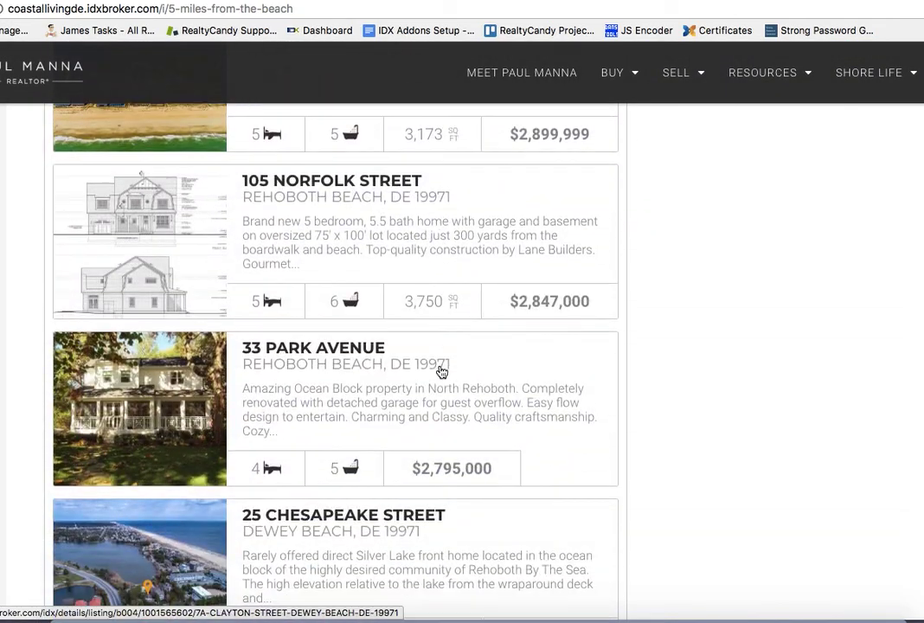
{"action": "scroll", "coordinate": [441, 371], "scroll_direction": "down", "scroll_amount": 8}
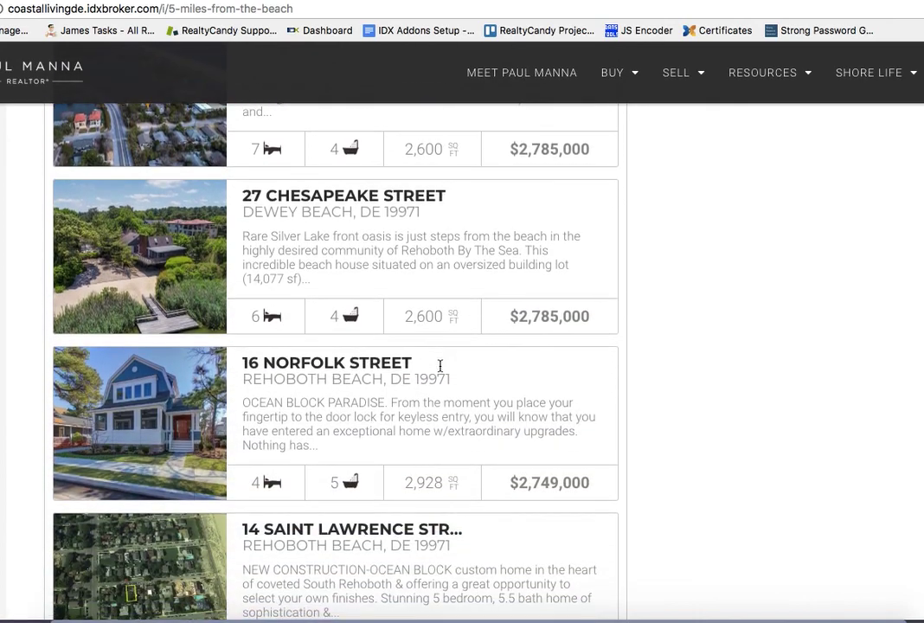
{"action": "scroll", "coordinate": [442, 372], "scroll_direction": "down", "scroll_amount": 6}
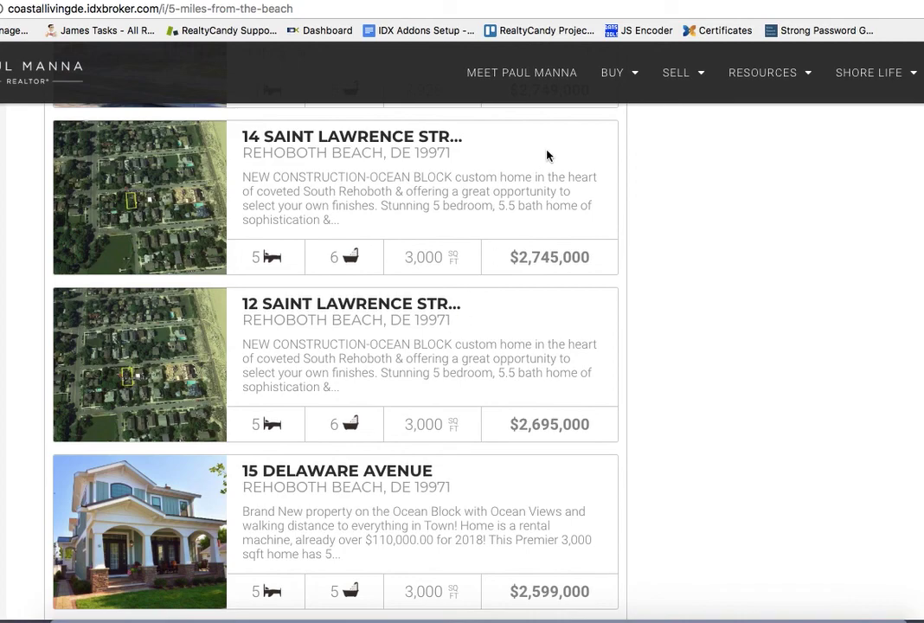